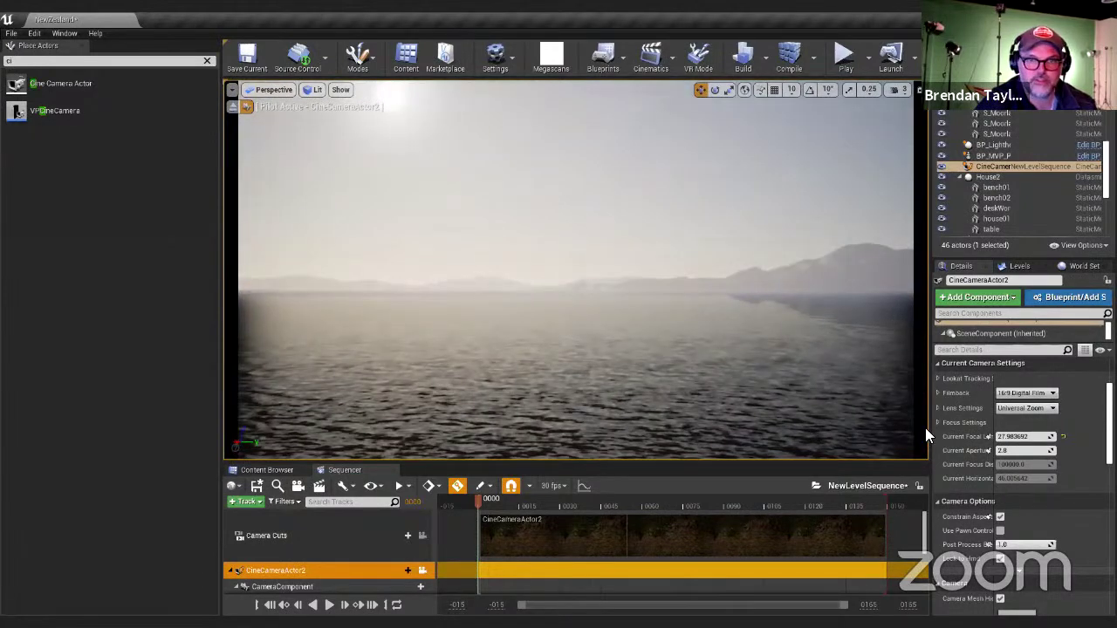
Set the camera speed to 6 and fly the piloted CineCameraActor2 from the open water to the lighthouse hill.
click(904, 90)
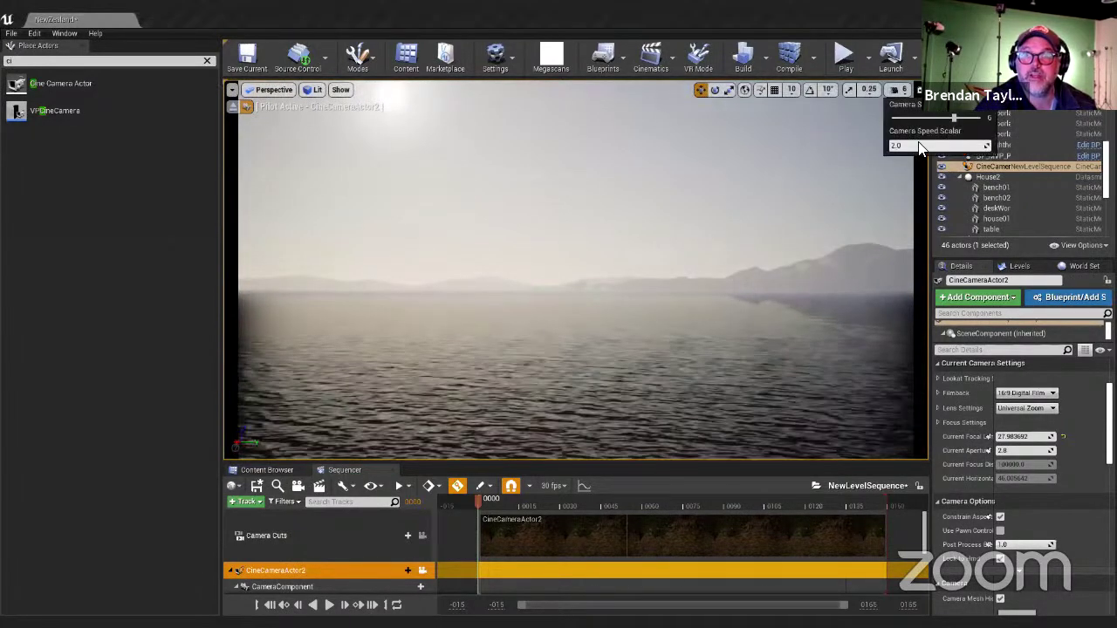
mouse_move(785, 262)
right_down()
mouse_move(786, 308)
mouse_move(786, 231)
mouse_move(808, 288)
mouse_move(803, 245)
mouse_move(783, 248)
right_up()
key(w)
key(w)
mouse_move(873, 205)
right_down()
mouse_move(861, 174)
mouse_move(873, 185)
right_up()
key(w)
key(w)
right_drag(694, 235, 694, 235)
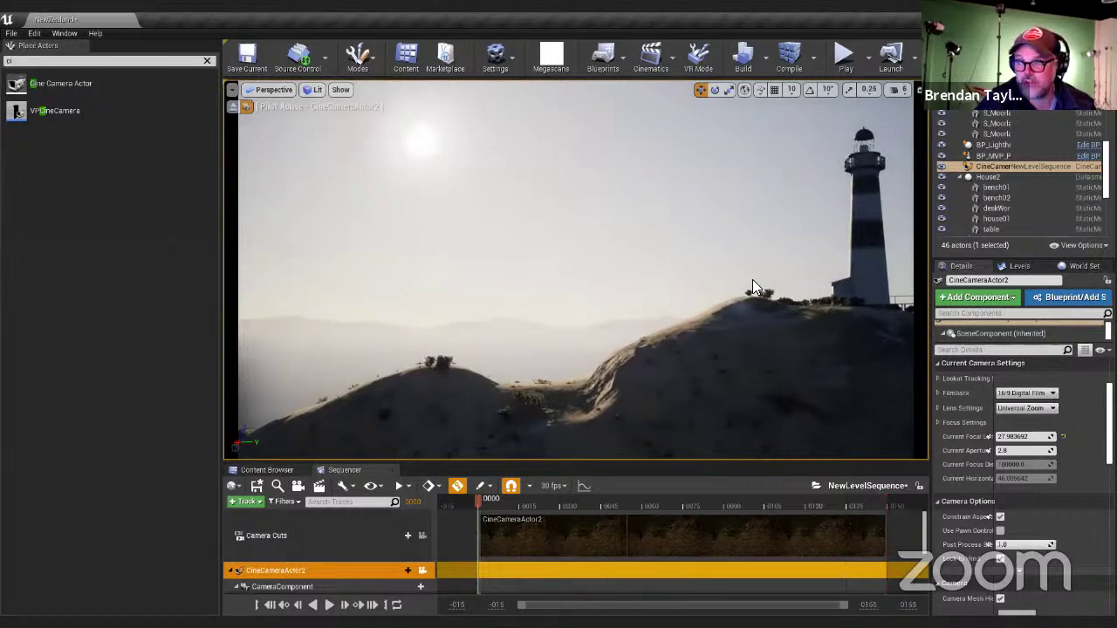
Bring the piloted camera in close on the lighthouse, framing its base and small entrance building.
mouse_move(576, 268)
right_down()
mouse_move(663, 221)
mouse_move(670, 232)
mouse_move(651, 225)
mouse_move(768, 253)
mouse_move(707, 232)
mouse_move(576, 270)
right_up()
key(w)
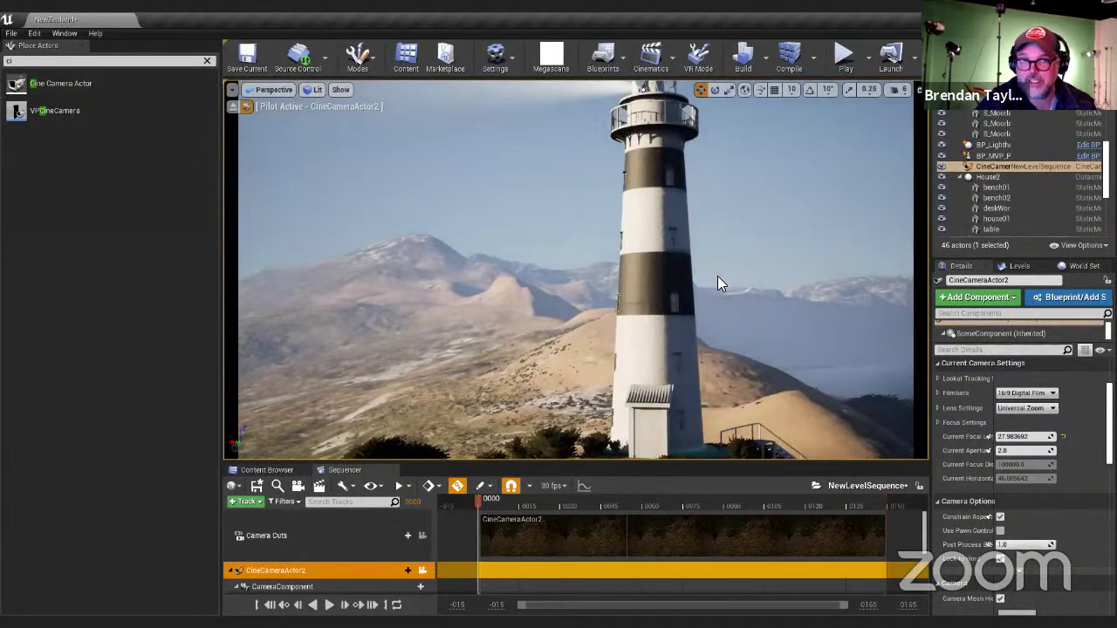
right_drag(763, 322, 777, 329)
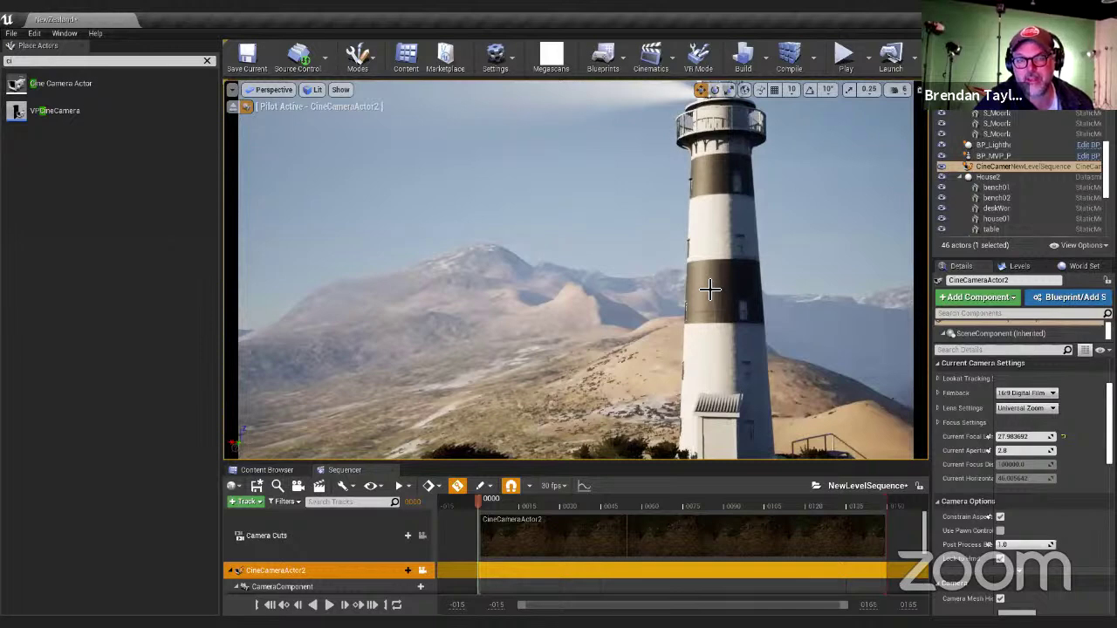
right_drag(713, 314, 872, 376)
right_drag(720, 342, 541, 346)
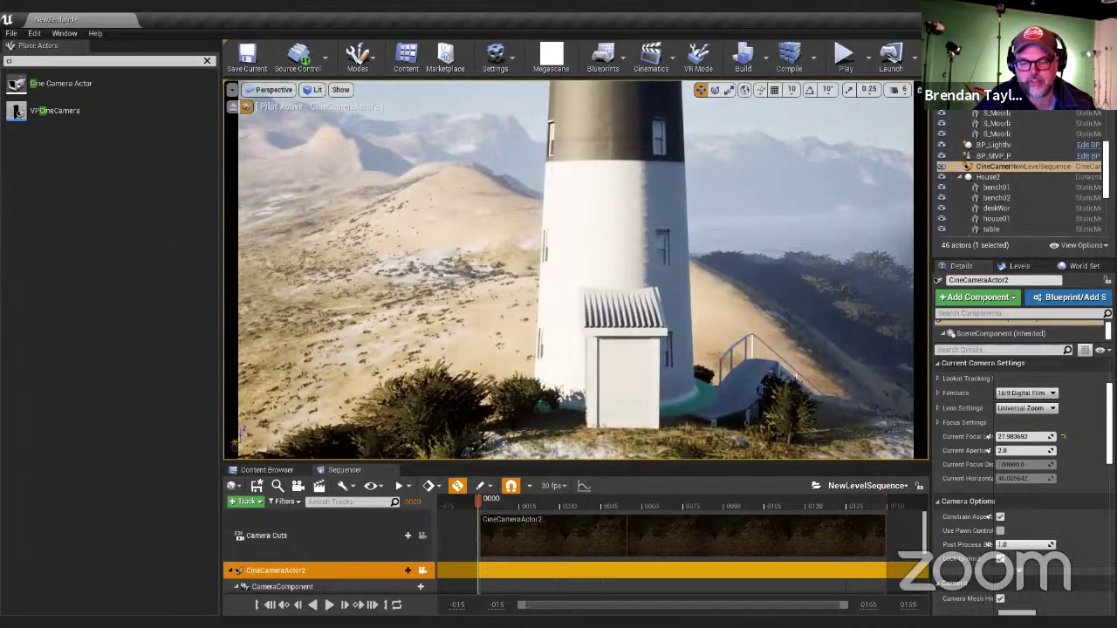
Reduce the camera speed to 3 and fly the piloted camera up to the railing of the lighthouse balcony.
click(898, 91)
click(917, 117)
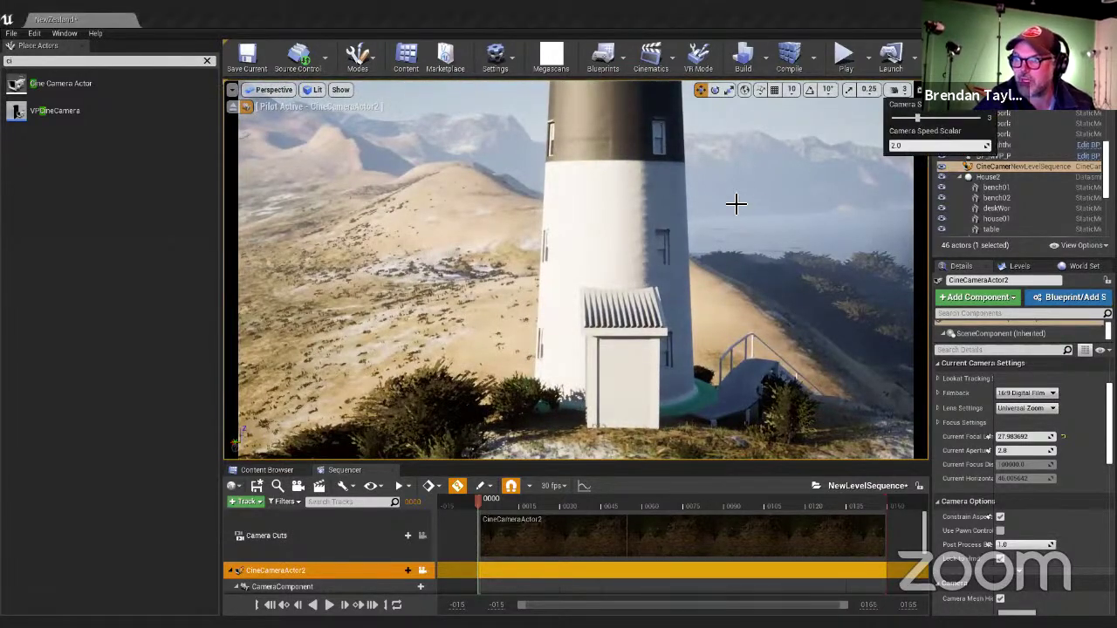
right_drag(576, 271, 628, 179)
key(w)
key(w)
key(s)
key(e)
key(w)
key(s)
key(d)
right_drag(646, 244, 649, 282)
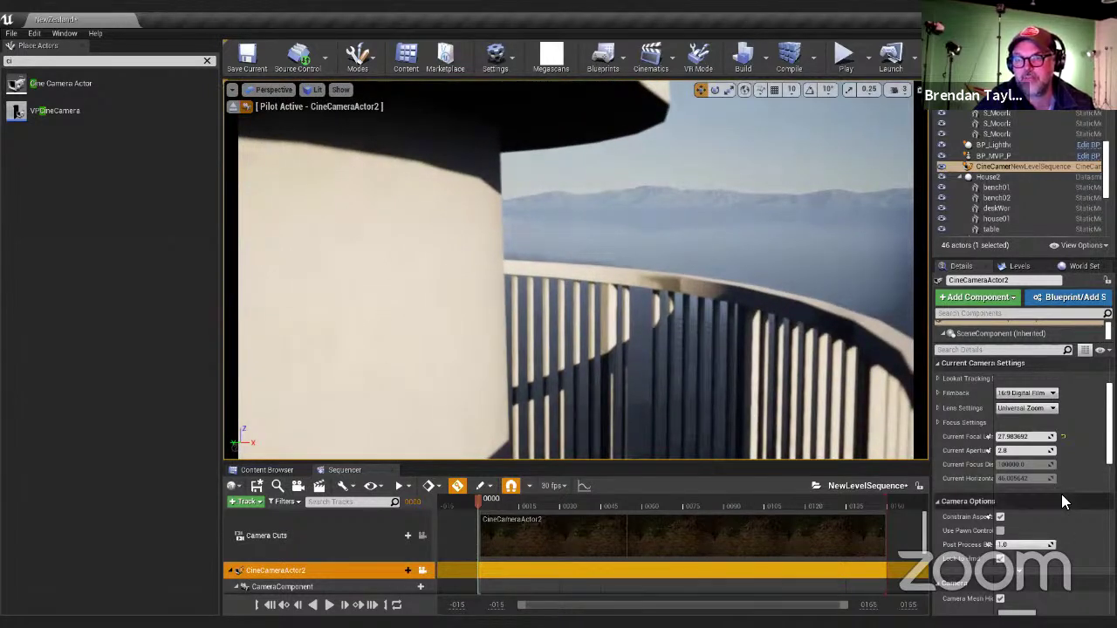
Find and select the SunSky actor in the level and set its date's month to 10.
scroll(1093, 503, down, 6)
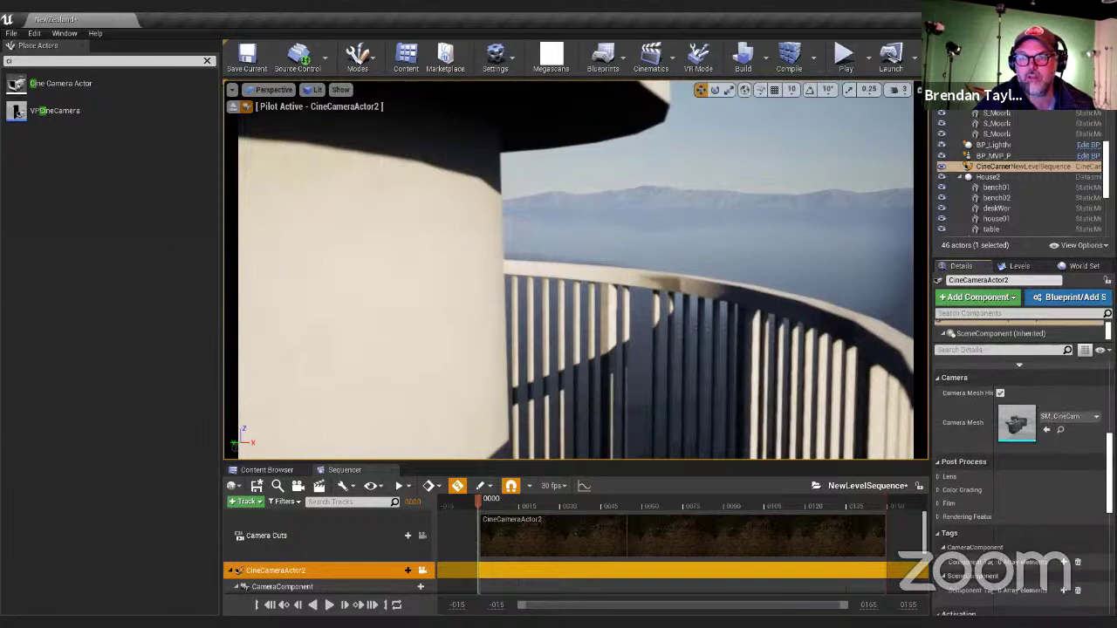
scroll(1092, 502, up, 7)
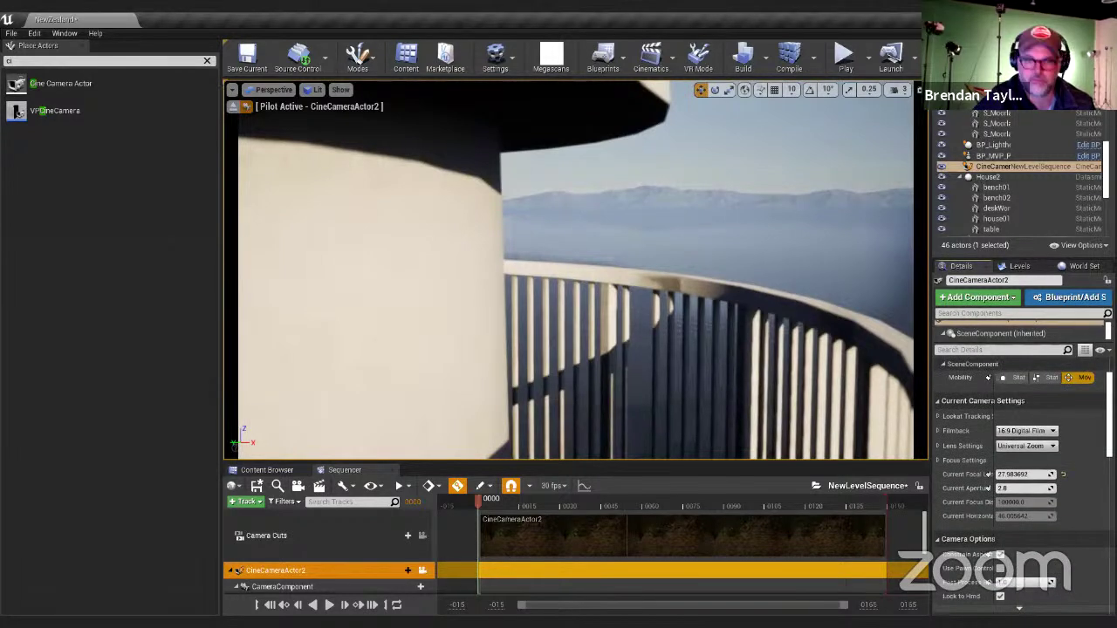
text(po)
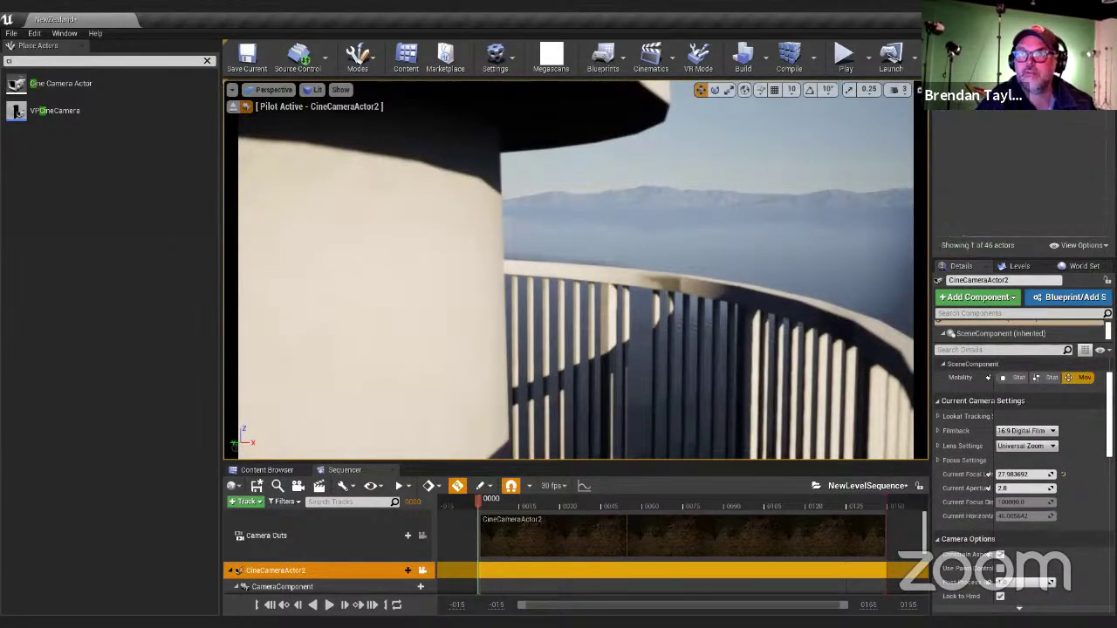
click(986, 102)
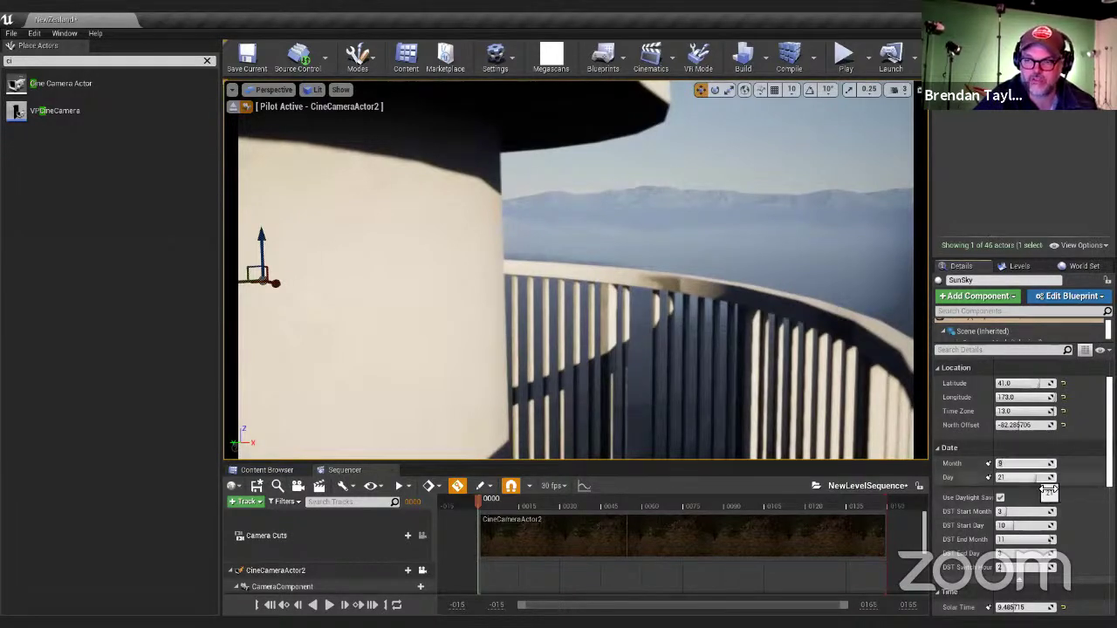
key(Return)
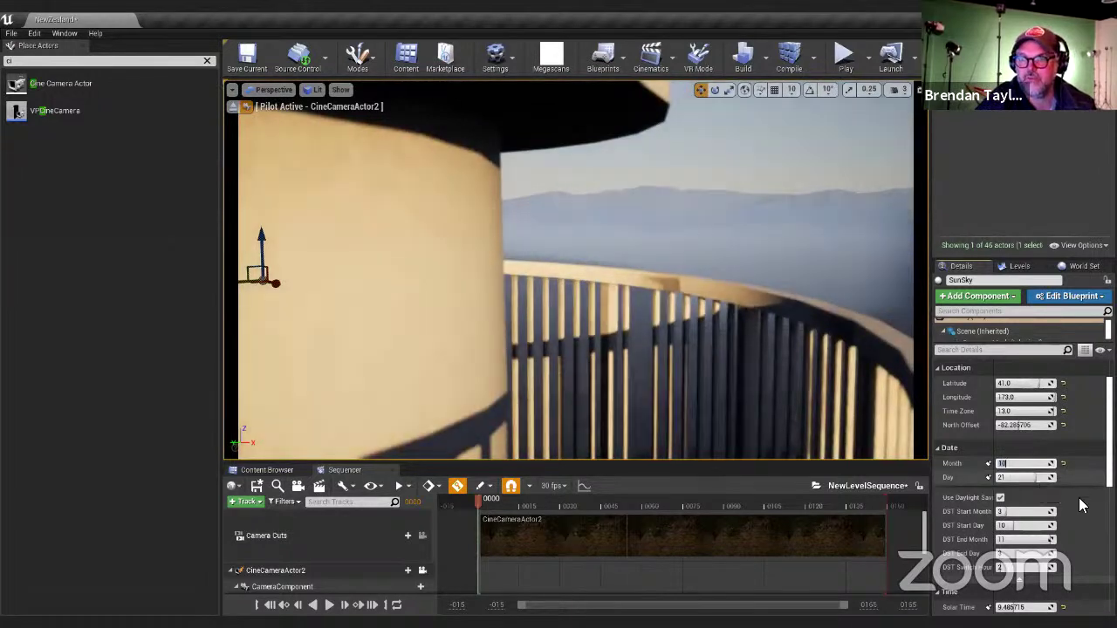
Set SunSky's solar time to about 19.43 and frame the low sun beside the lighthouse balcony.
scroll(1074, 515, down, 3)
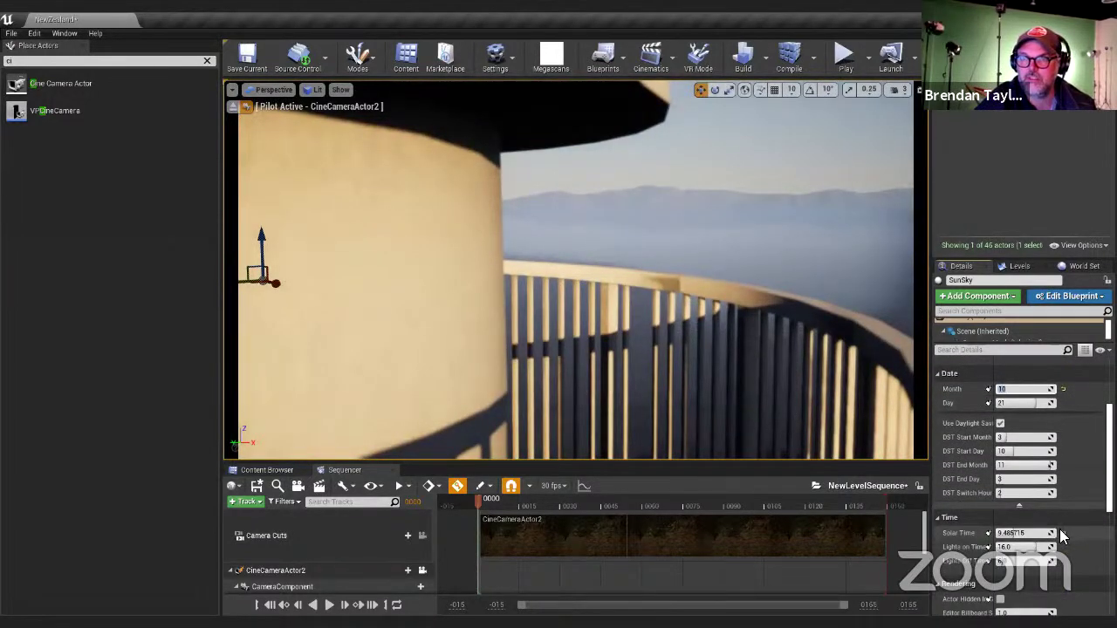
drag(1025, 533, 1070, 533)
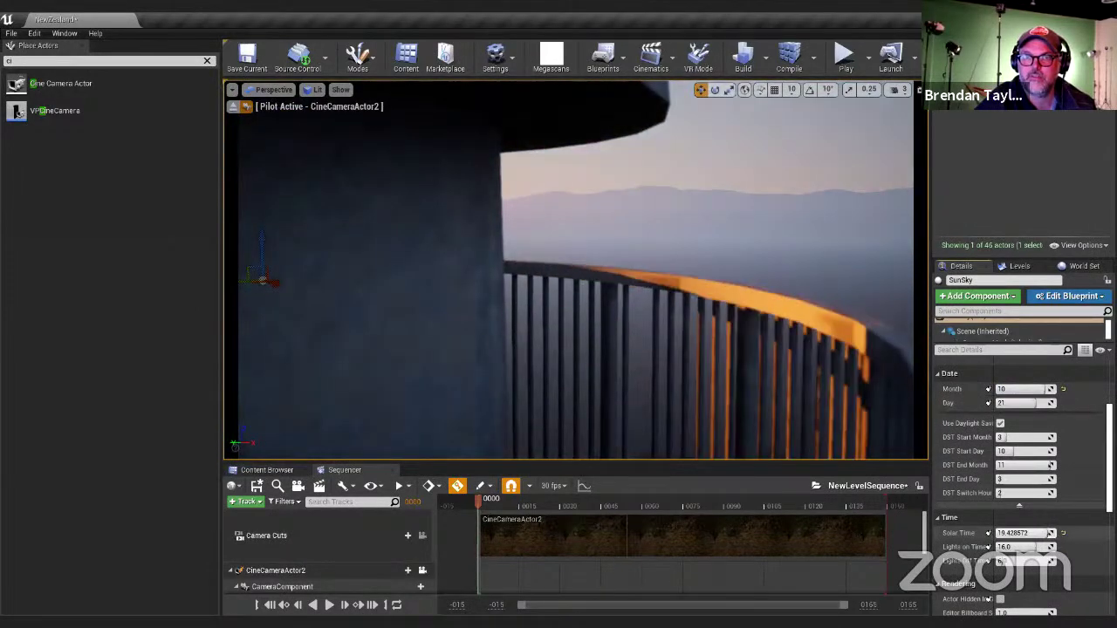
mouse_move(576, 271)
right_down()
mouse_move(576, 244)
mouse_move(533, 271)
mouse_move(489, 266)
mouse_move(506, 235)
mouse_move(558, 275)
mouse_move(498, 301)
mouse_move(581, 275)
right_up()
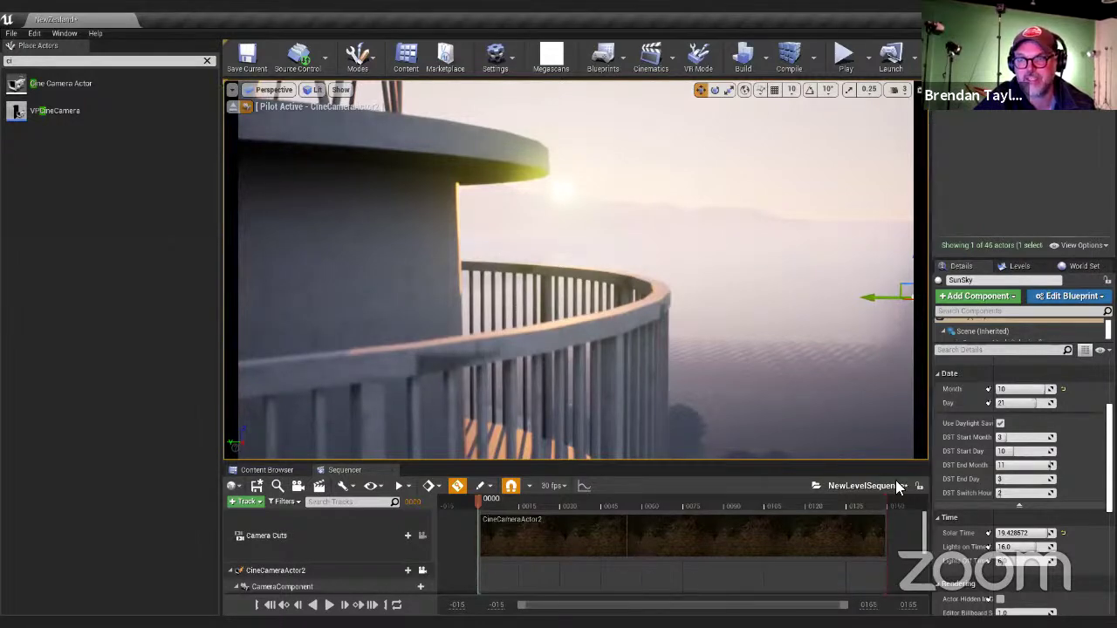
drag(1021, 533, 1025, 533)
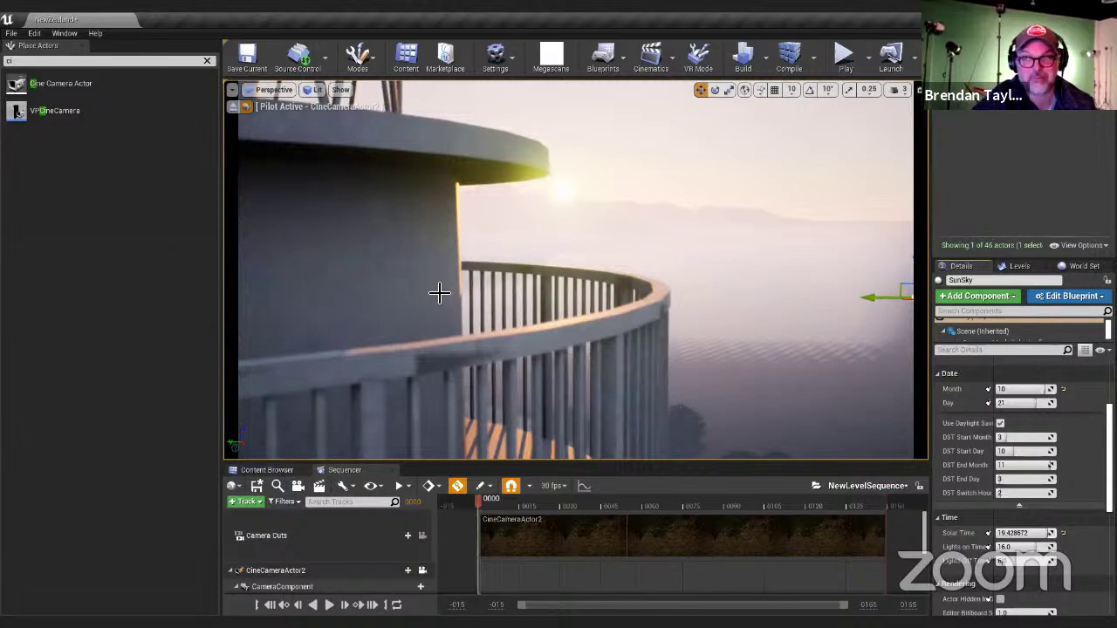
Fly the piloted camera down to the shoreline meadow and frame the lighthouse behind the house's roof.
mouse_move(561, 262)
right_down()
mouse_move(611, 271)
mouse_move(558, 266)
mouse_move(655, 340)
mouse_move(672, 410)
mouse_move(742, 401)
mouse_move(812, 436)
mouse_move(742, 350)
mouse_move(724, 288)
mouse_move(811, 271)
mouse_move(838, 358)
mouse_move(786, 218)
mouse_move(803, 306)
mouse_move(725, 266)
mouse_move(515, 280)
mouse_move(559, 274)
right_up()
right_drag(489, 271, 629, 296)
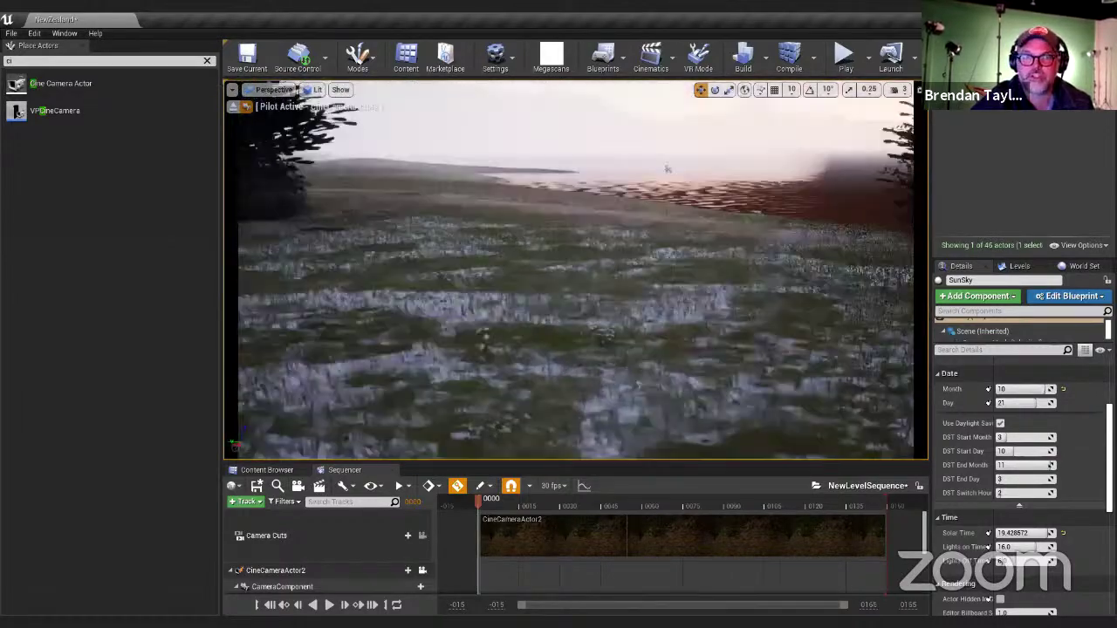
right_drag(667, 168, 486, 288)
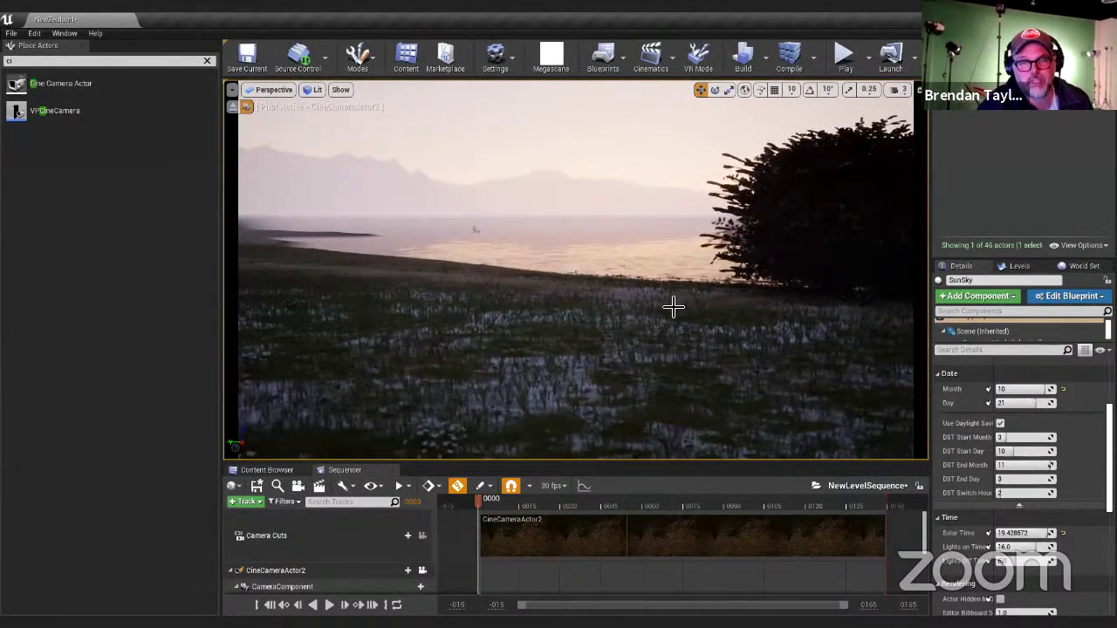
right_drag(669, 317, 742, 280)
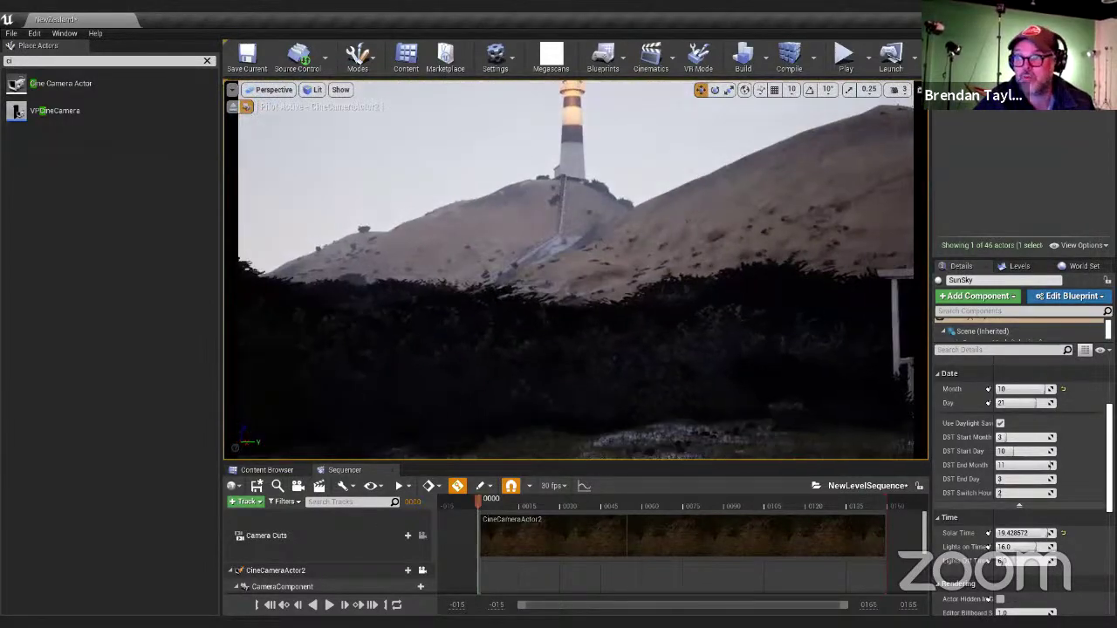
key(s)
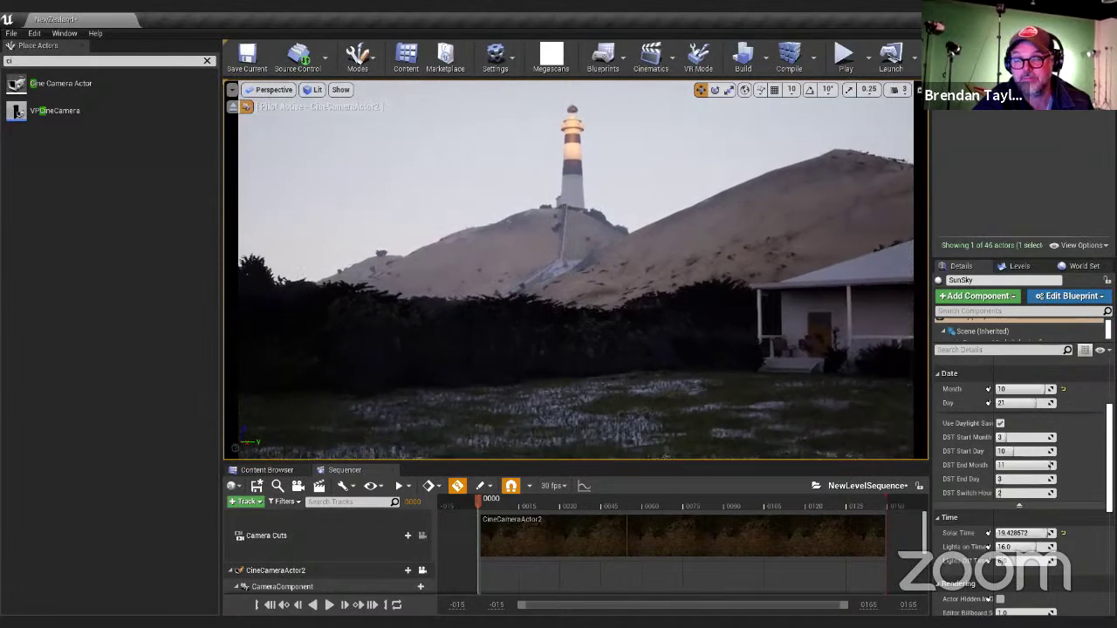
key(d)
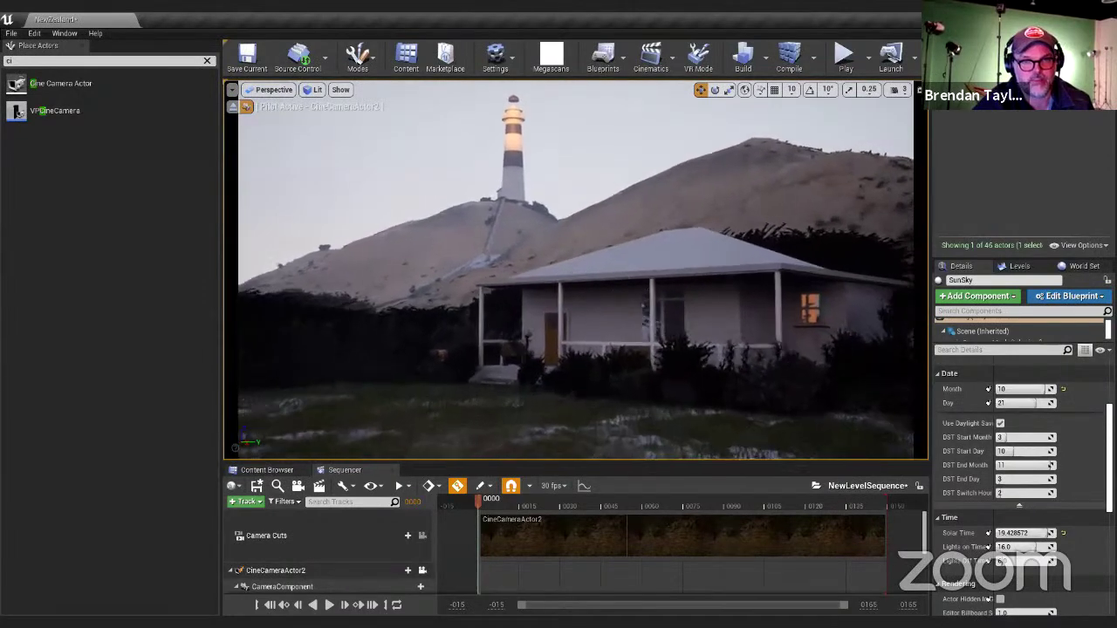
key(w)
right_drag(735, 371, 655, 308)
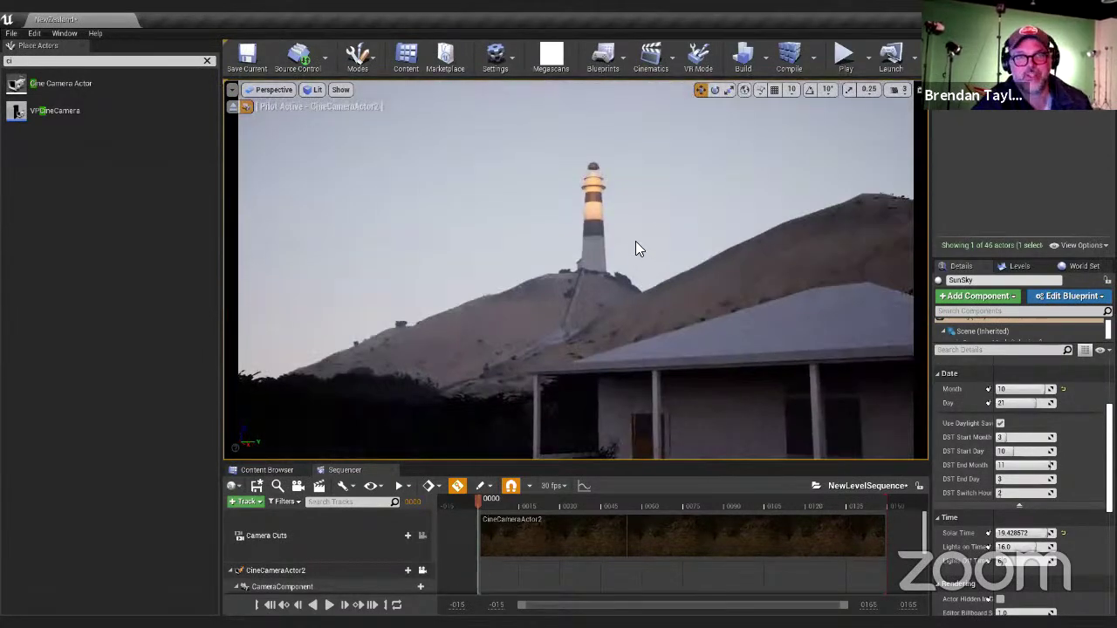
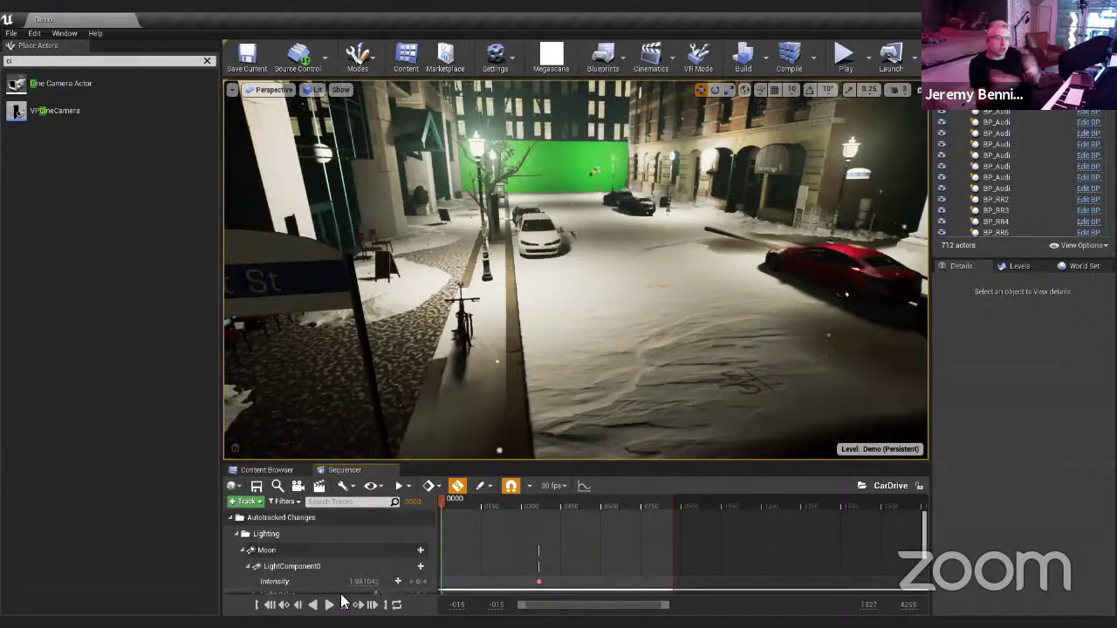
Play the CarDrive sequence and temporarily hide the green screen plane at the end of the street.
click(330, 604)
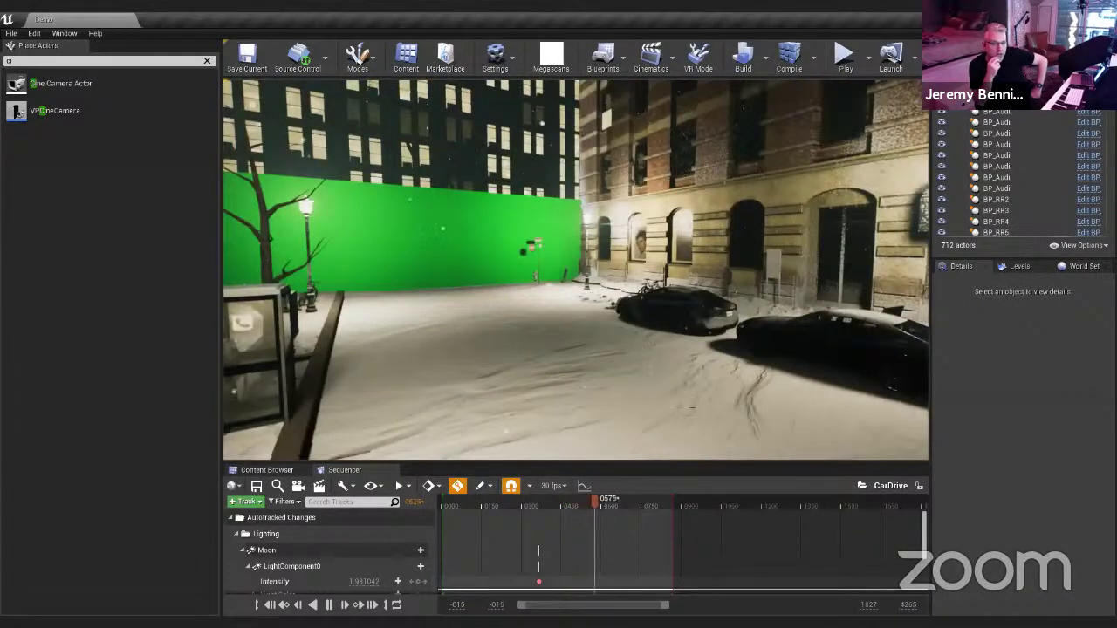
click(426, 268)
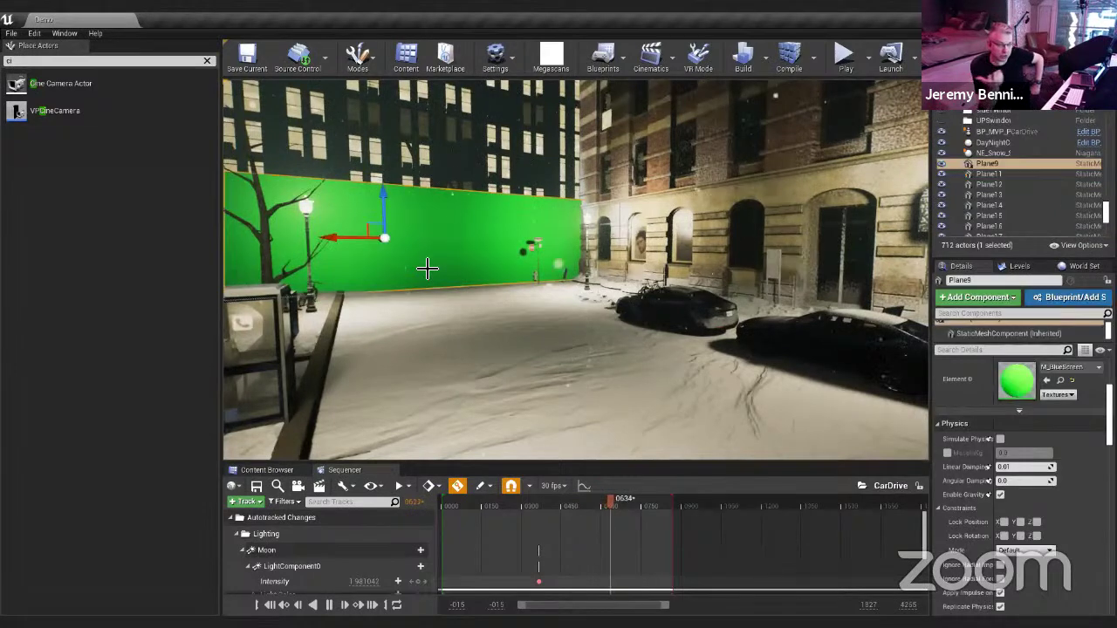
key(h)
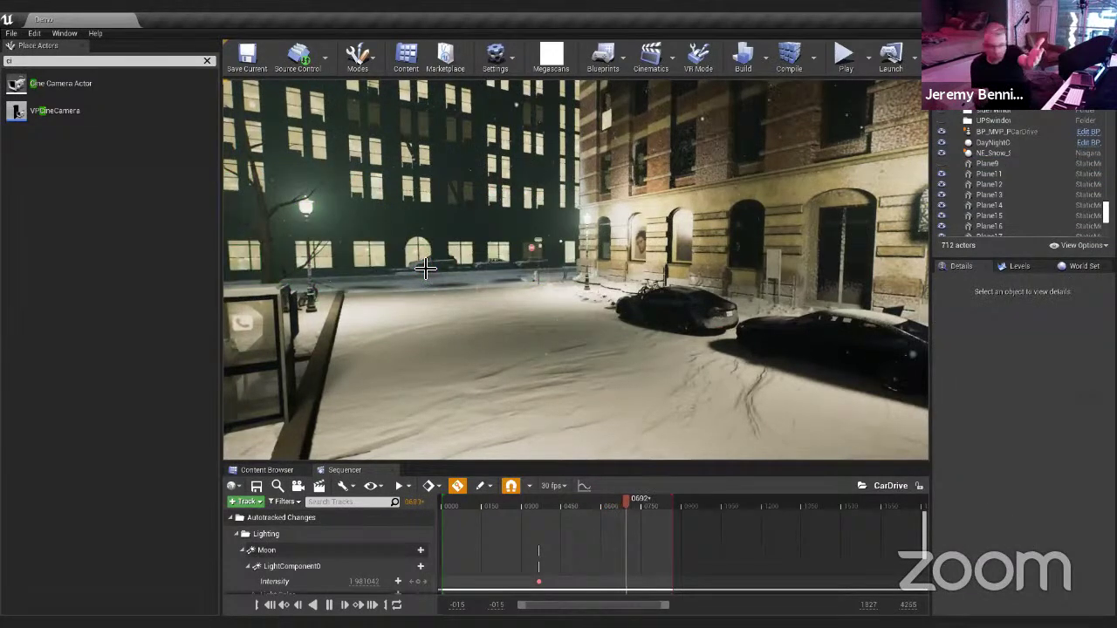
key(ctrl+z)
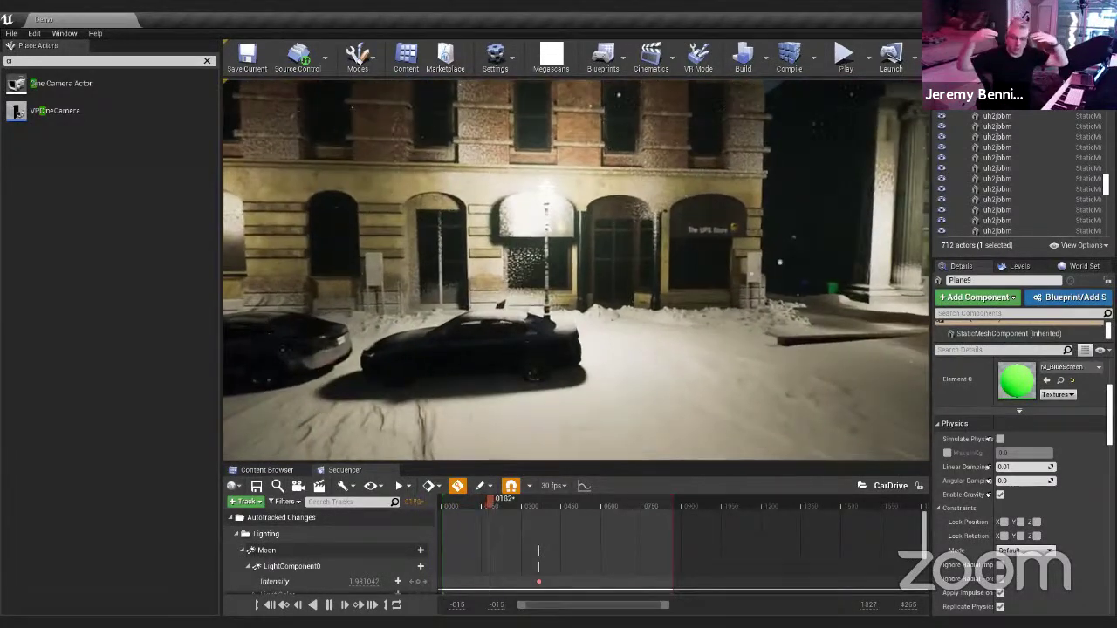
Select a parked Audi and the street lamps near the green screen, and try to nudge the curbside lamp.
click(523, 347)
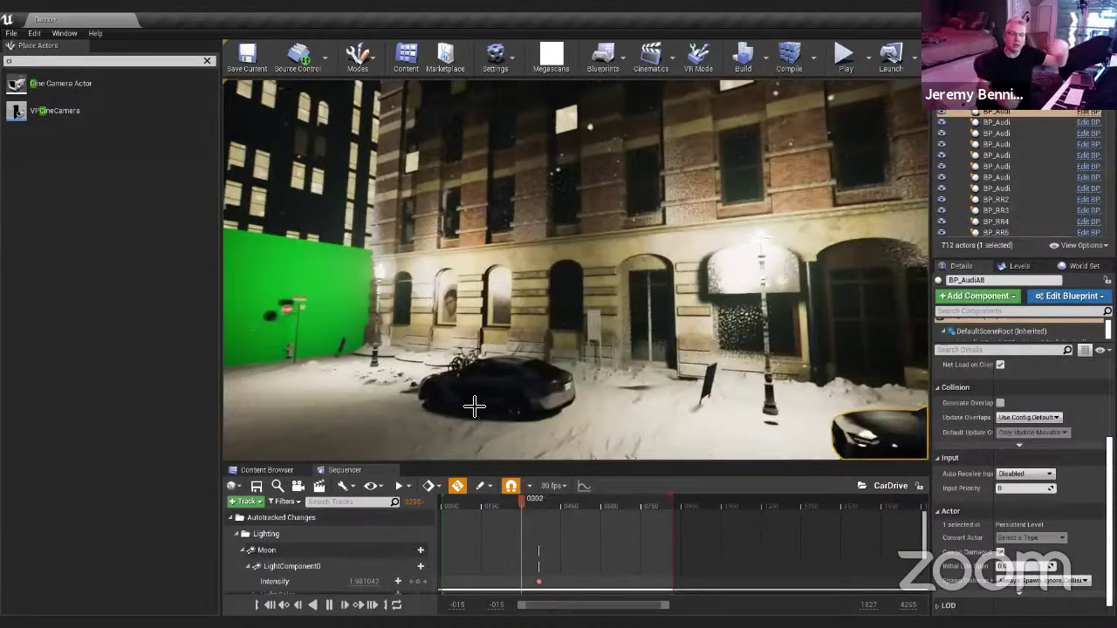
click(377, 342)
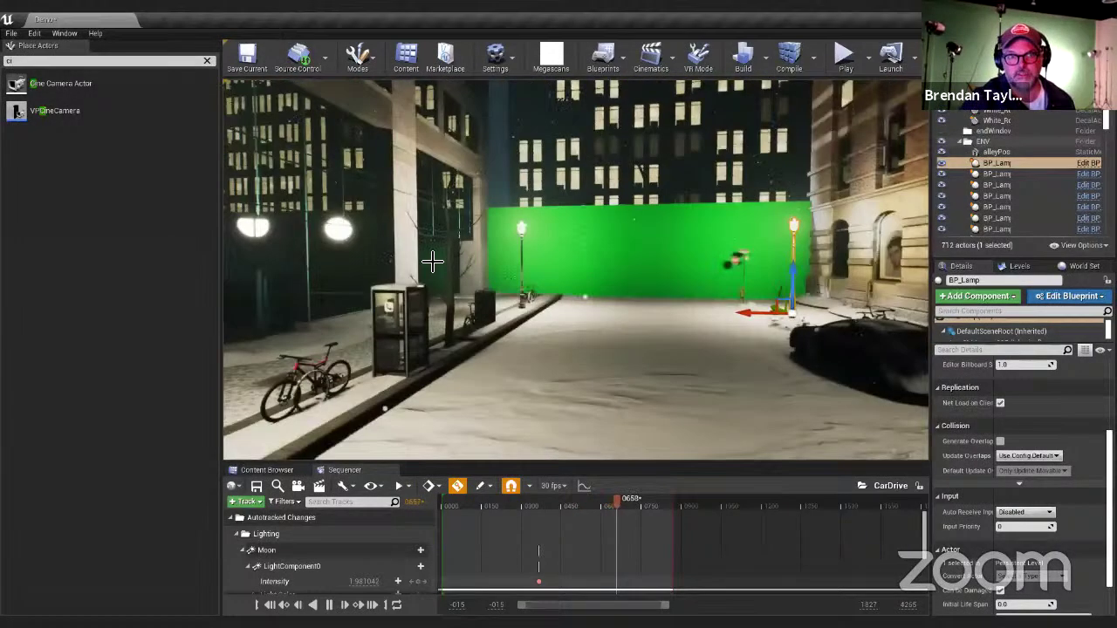
click(524, 303)
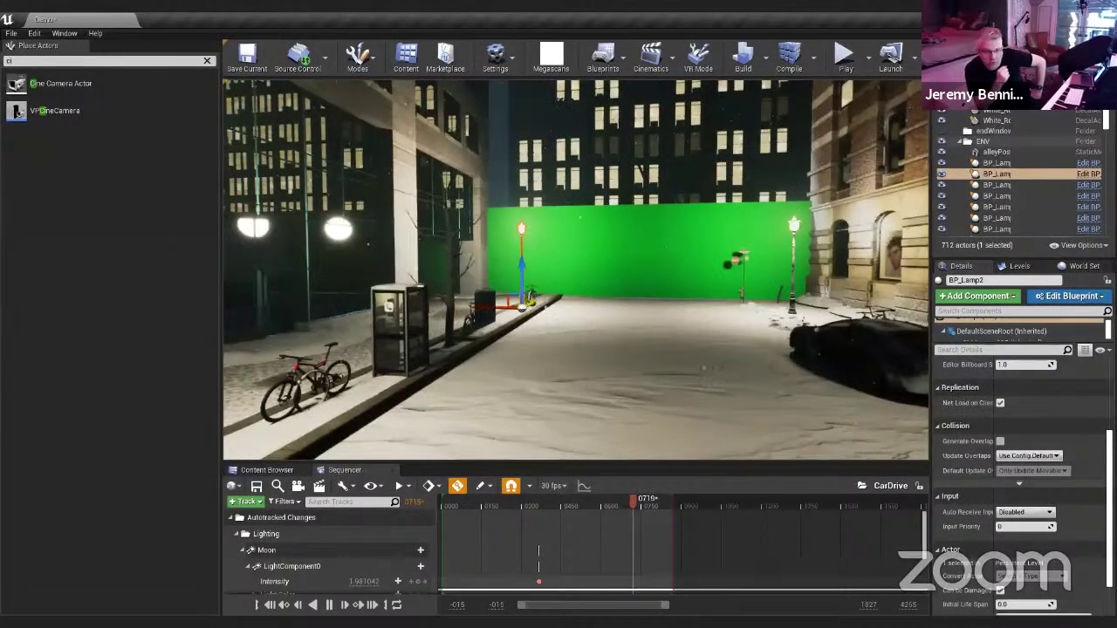
mouse_move(529, 301)
mouse_down()
mouse_move(424, 356)
mouse_move(541, 297)
mouse_move(428, 354)
mouse_move(541, 288)
mouse_move(532, 286)
mouse_up()
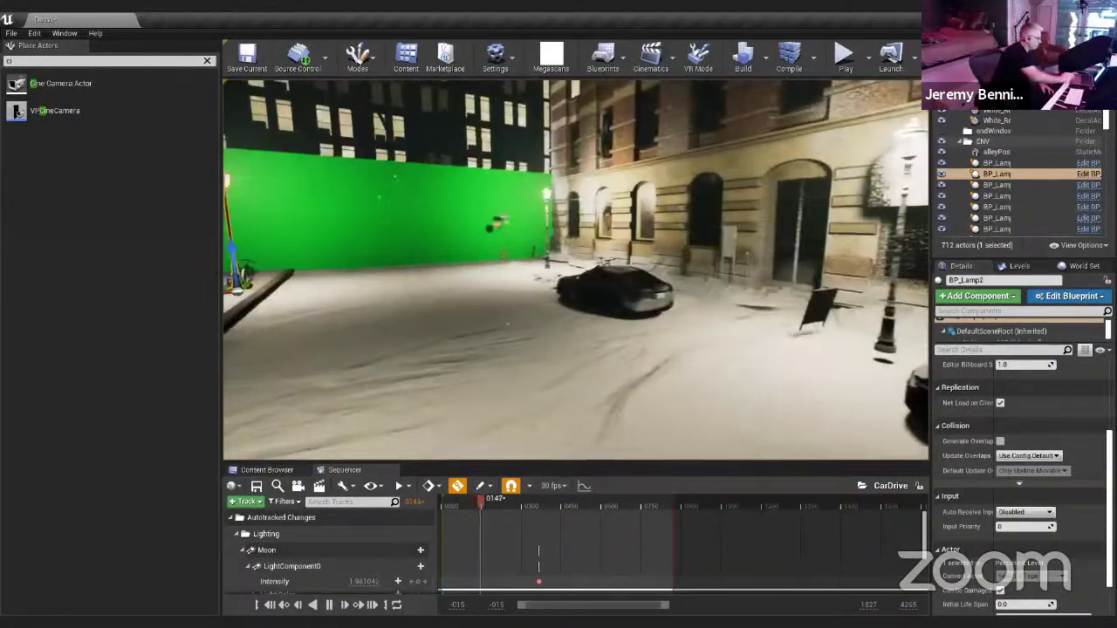
Select the parked Tesla and the BP_UPS corner building, and shift the building slightly sideways along the street.
click(608, 300)
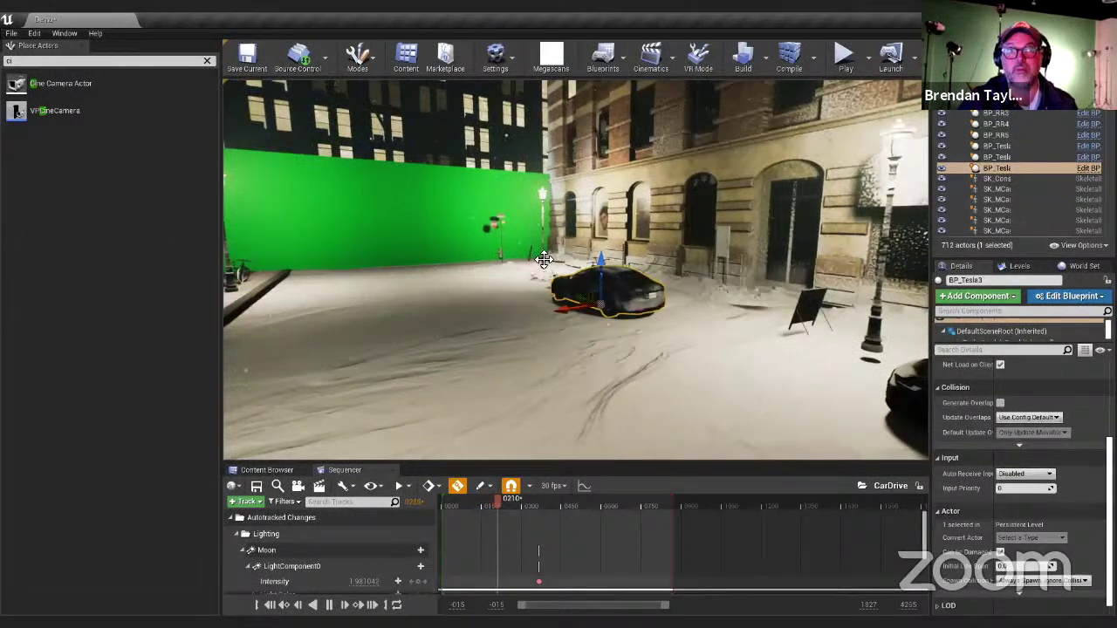
click(699, 162)
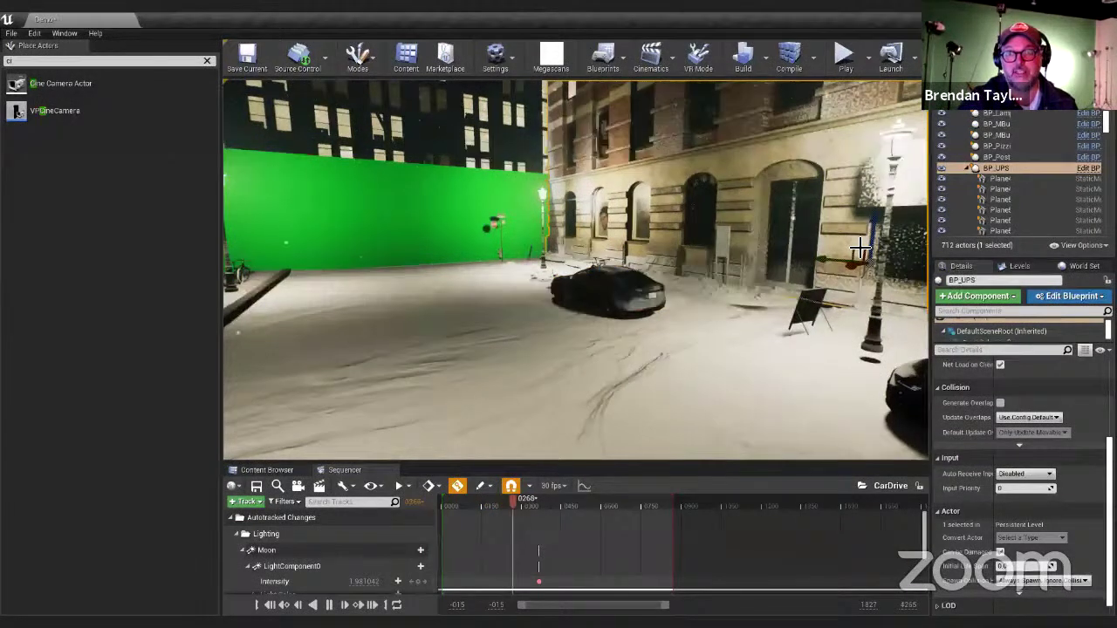
drag(879, 196, 876, 219)
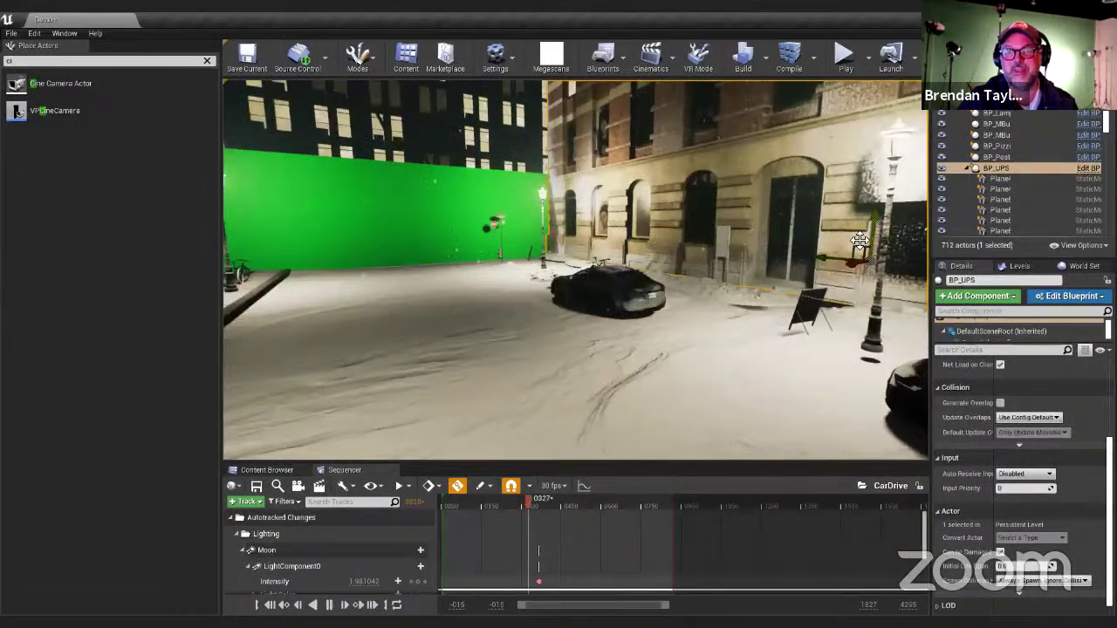
drag(829, 266, 849, 268)
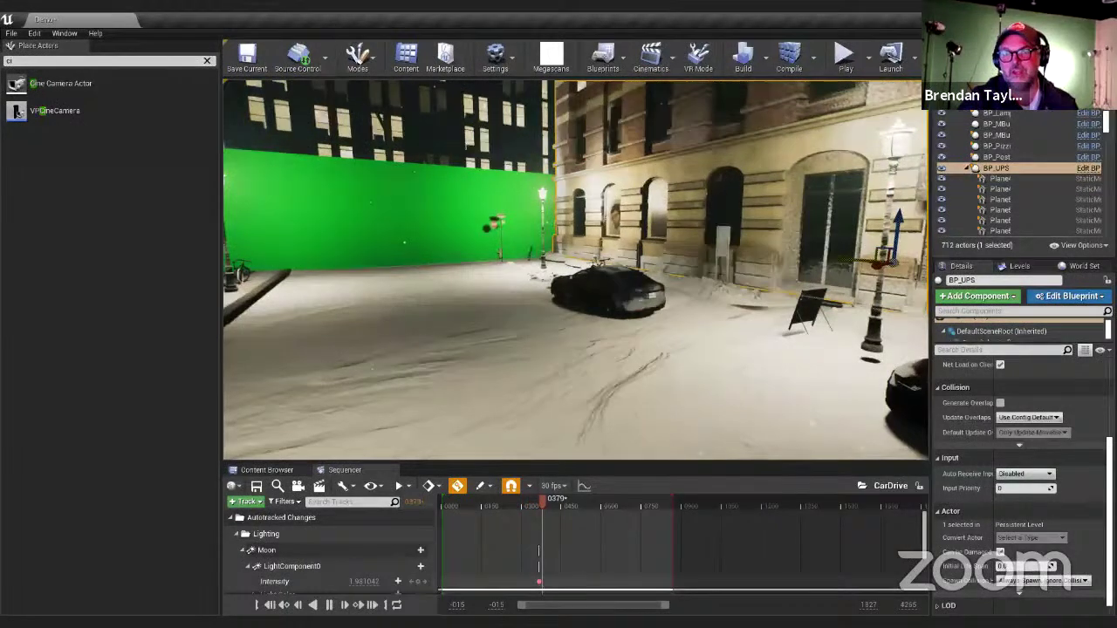
Select the parked Tesla, turn the view down the street, and select the nearest Audi and the snowy landscape.
click(808, 312)
click(604, 293)
right_drag(621, 357, 621, 358)
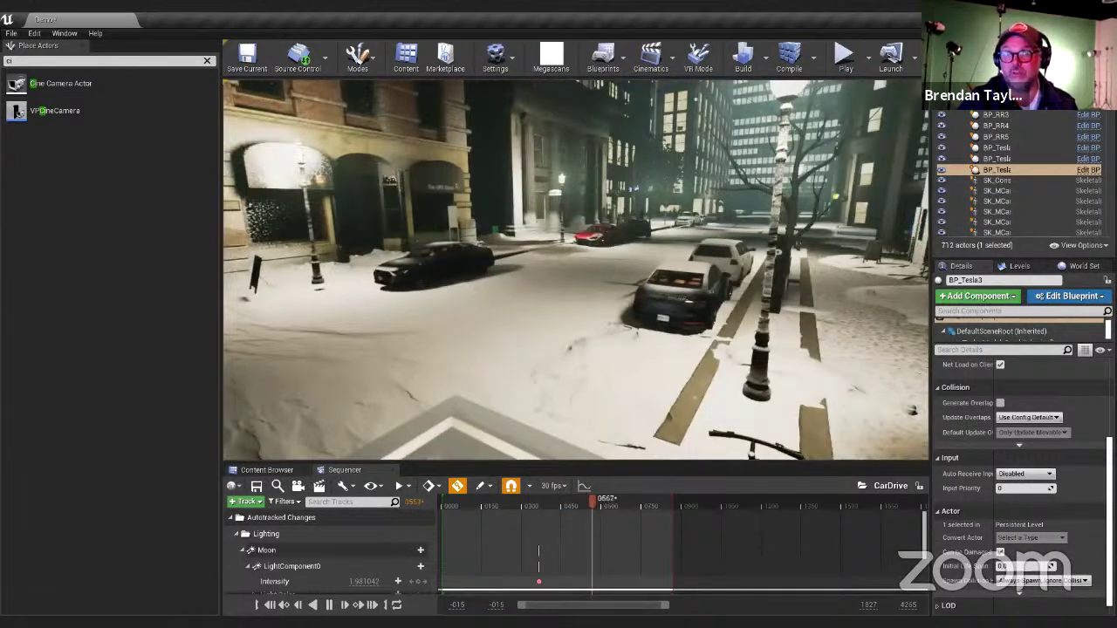
click(666, 323)
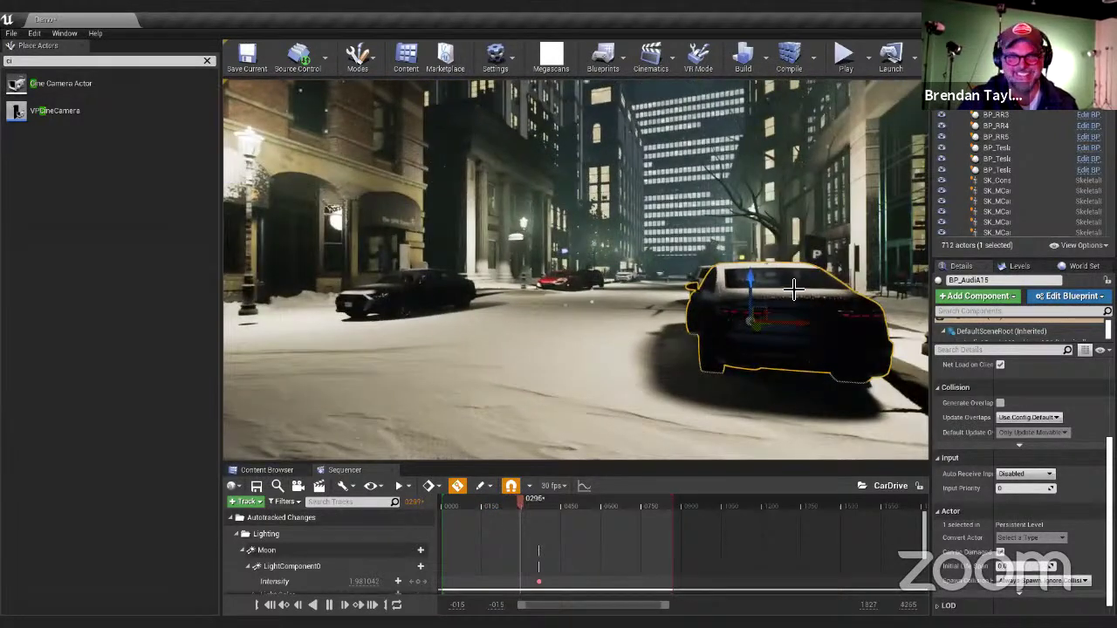
click(638, 303)
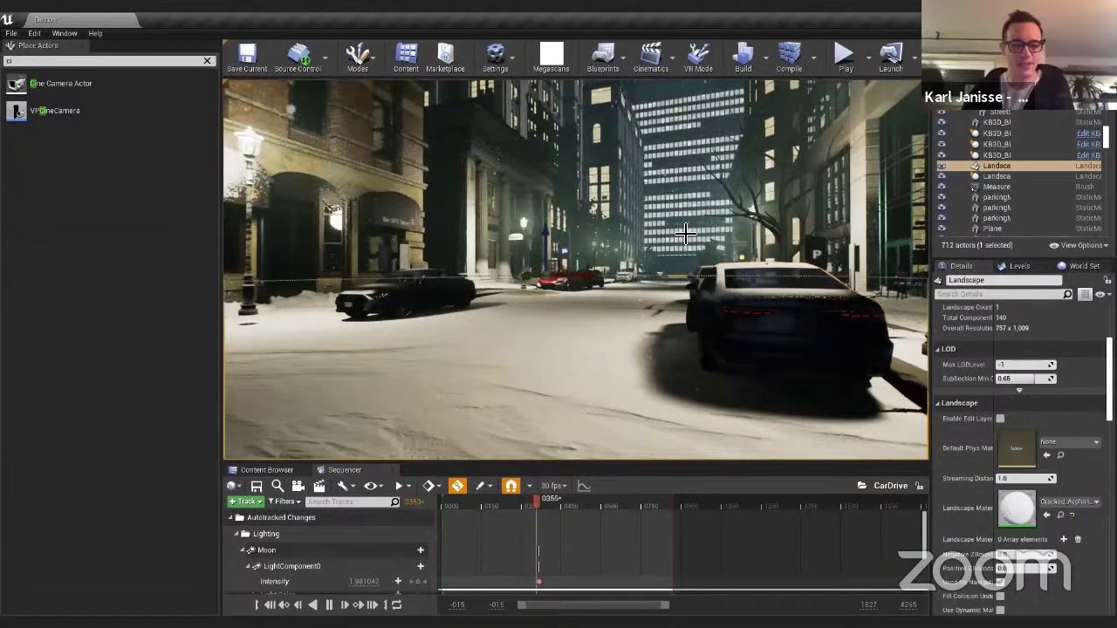